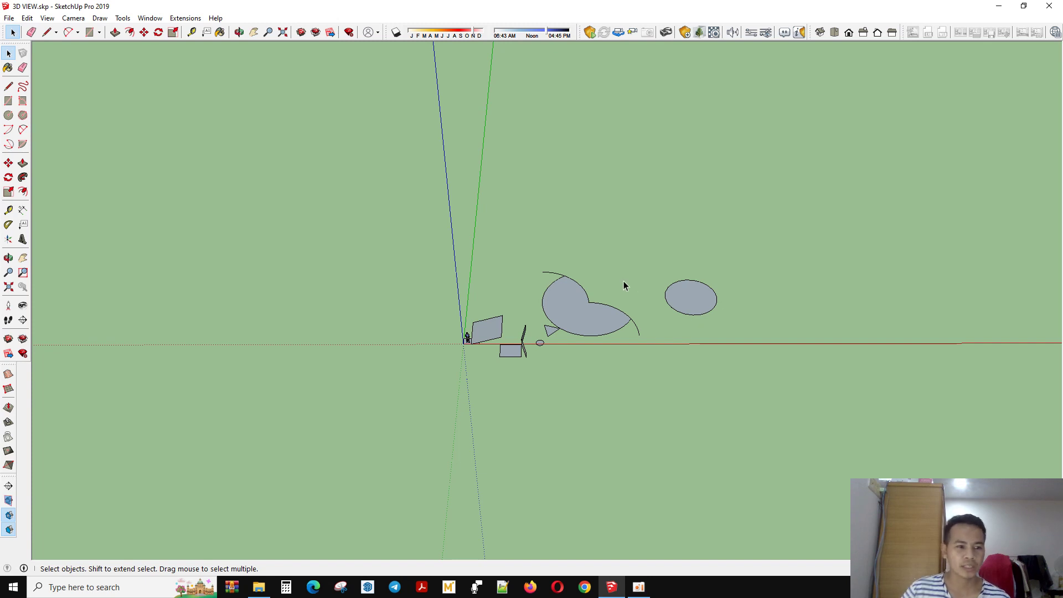
Step: Select all the existing shapes in the model
scroll(363, 307, "down", 2)
left_click_drag(350, 232, 709, 468)
middle_click_drag(609, 387, 603, 357)
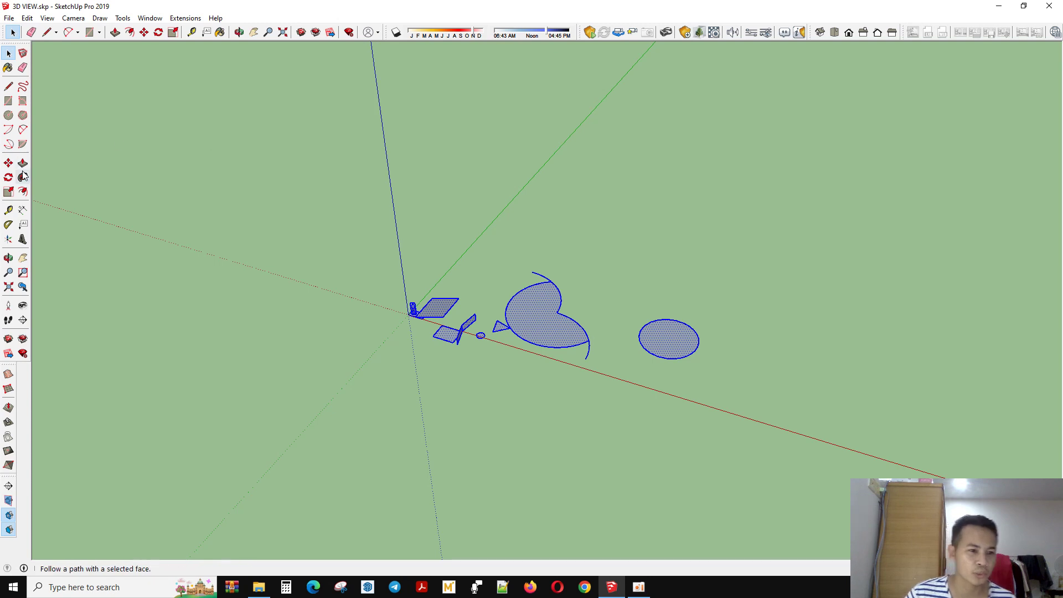
Step: Draw a large open three-point arc on the ground
left_click(10, 145)
middle_click_drag(614, 396, 615, 395)
left_click(610, 400)
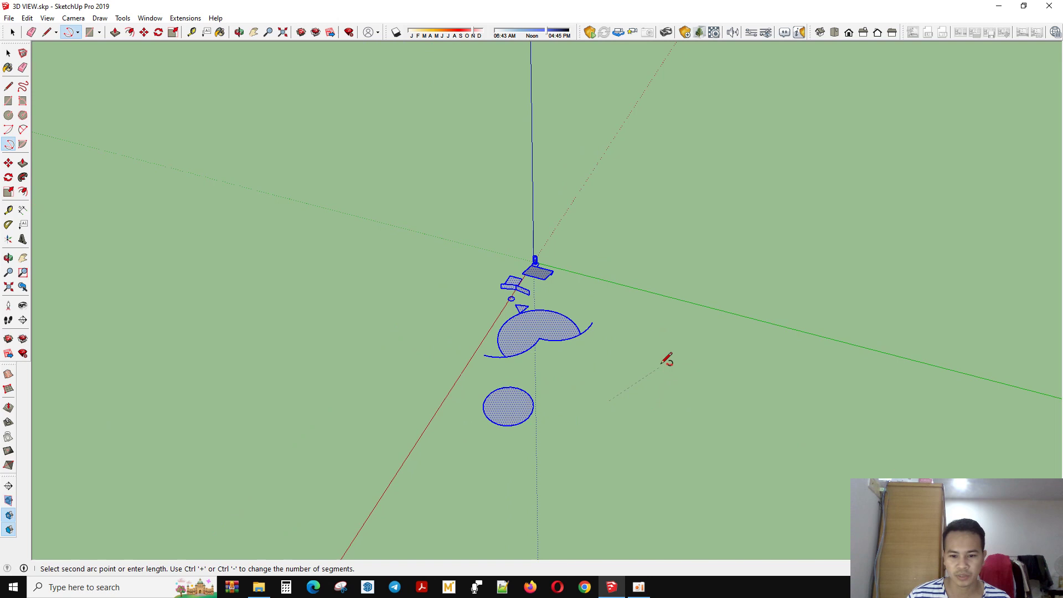
left_click(634, 344)
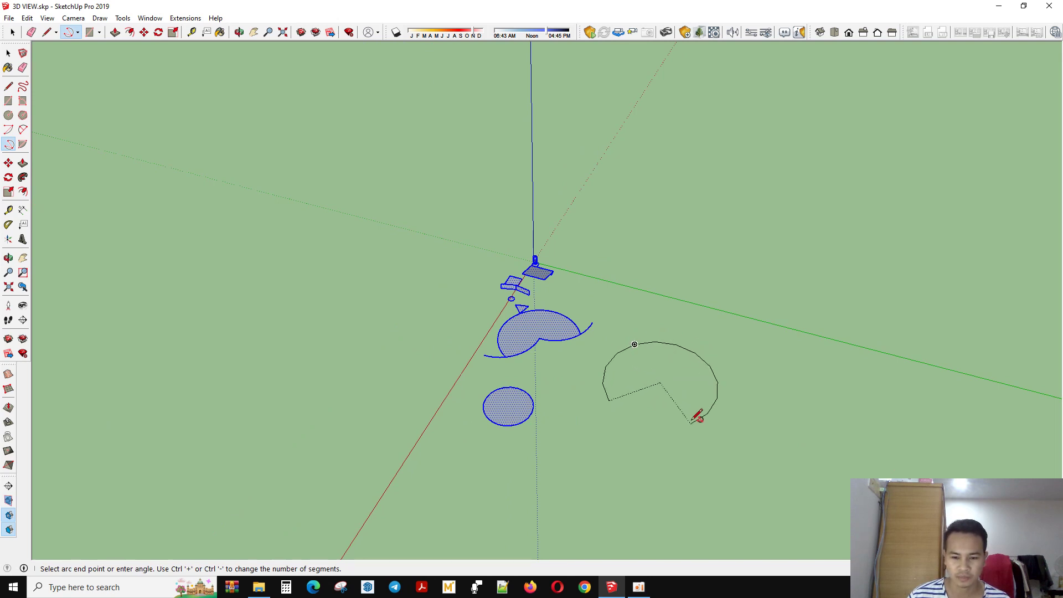
left_click(691, 423)
middle_click_drag(444, 399, 654, 313)
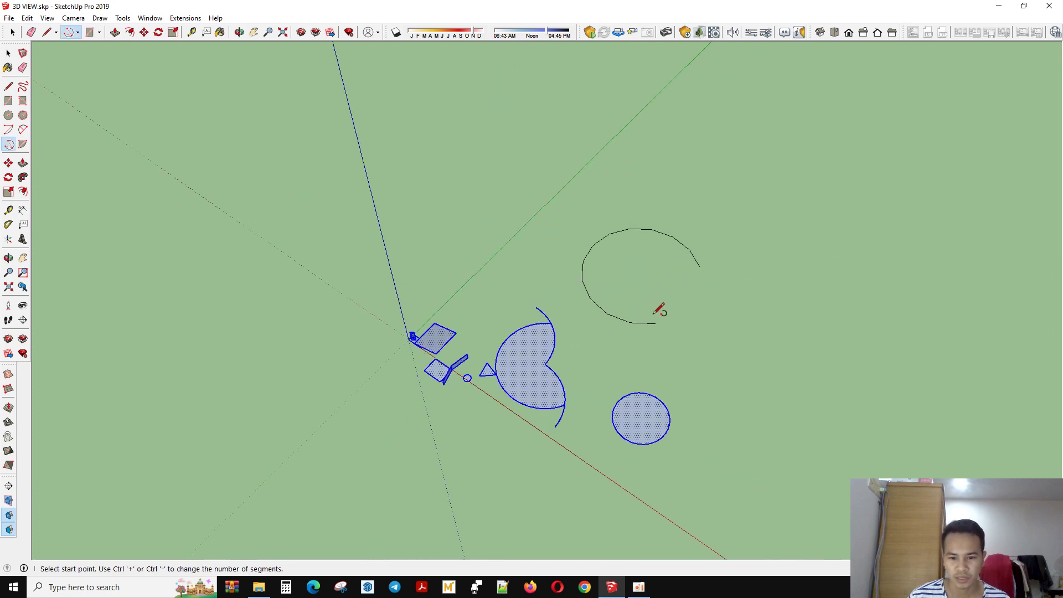
Step: Draw a smaller arc inside it and close it with a second arc into a grey face
left_click(655, 323)
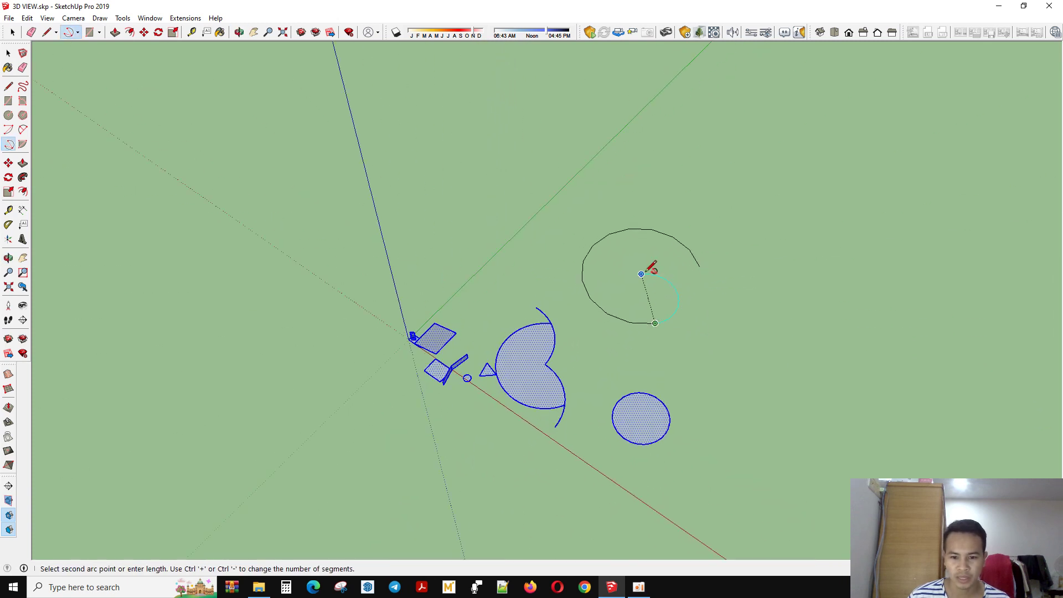
left_click(641, 274)
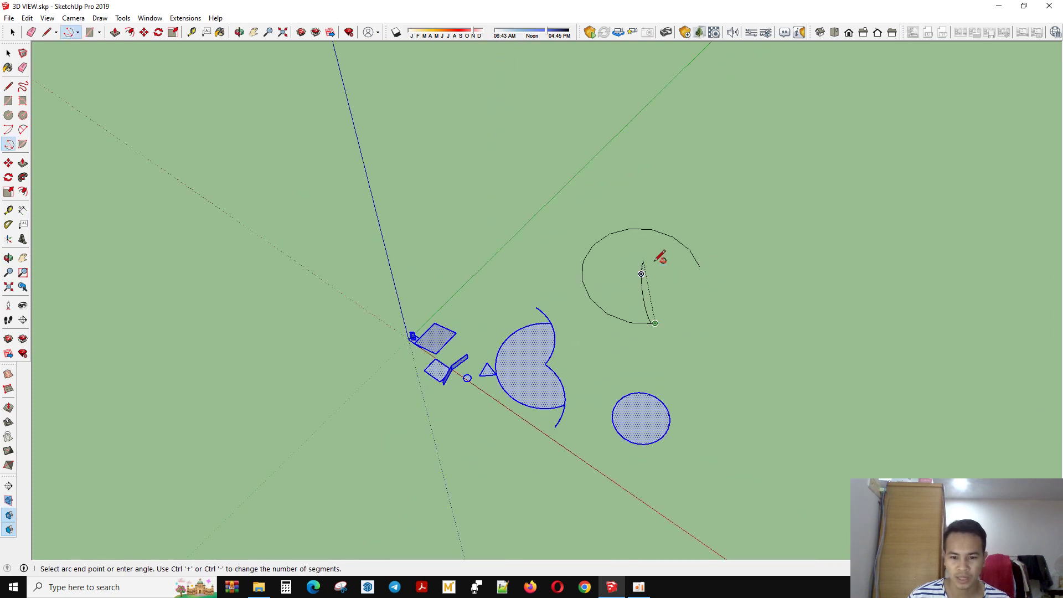
left_click(605, 290)
scroll(641, 298, "up", 2)
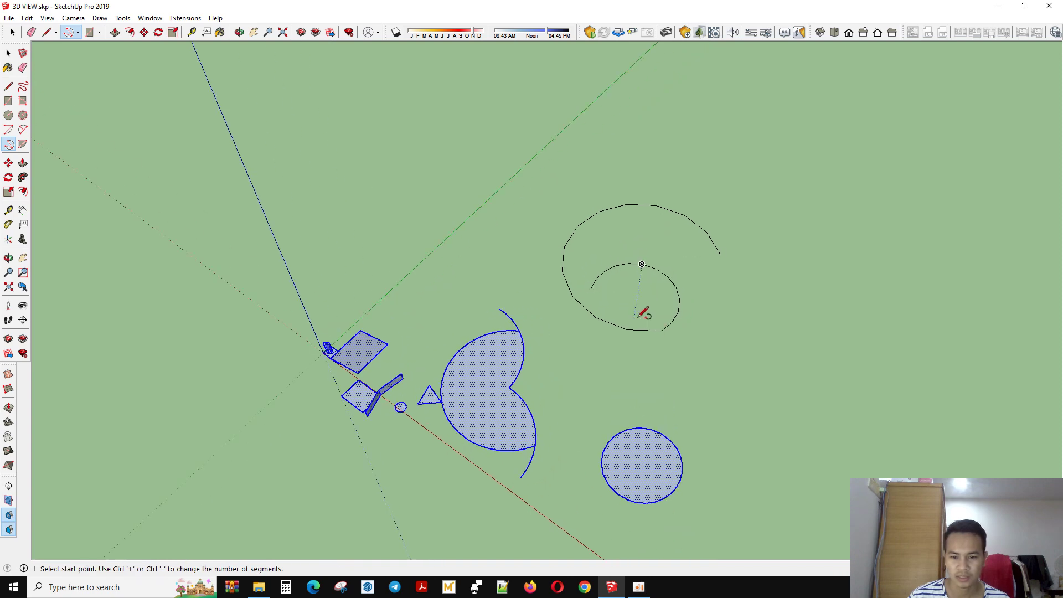
left_click(661, 330)
left_click(609, 313)
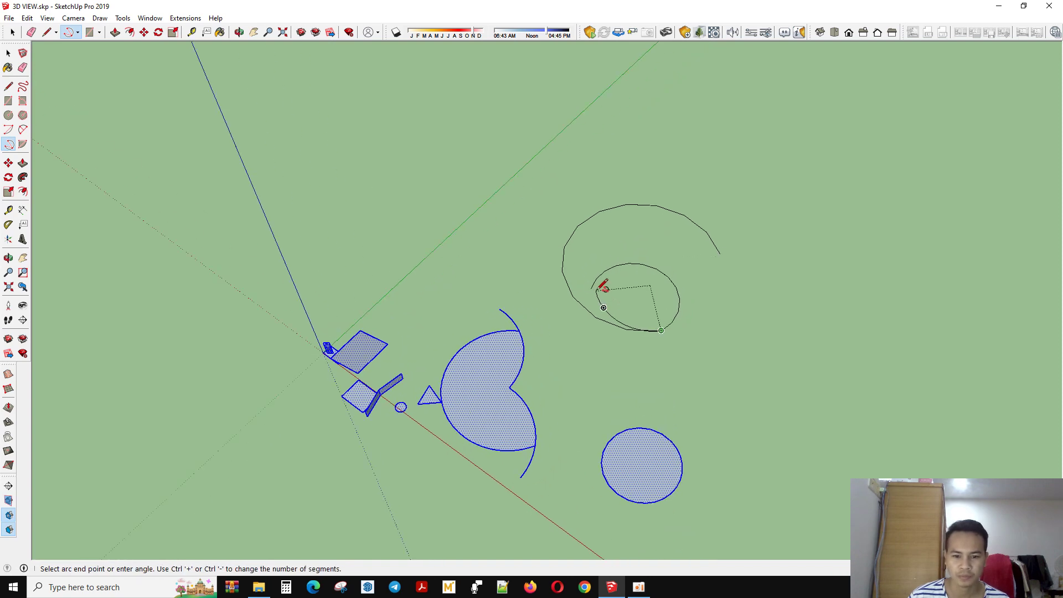
left_click(591, 288)
middle_click_drag(580, 205, 467, 347)
left_click(10, 141)
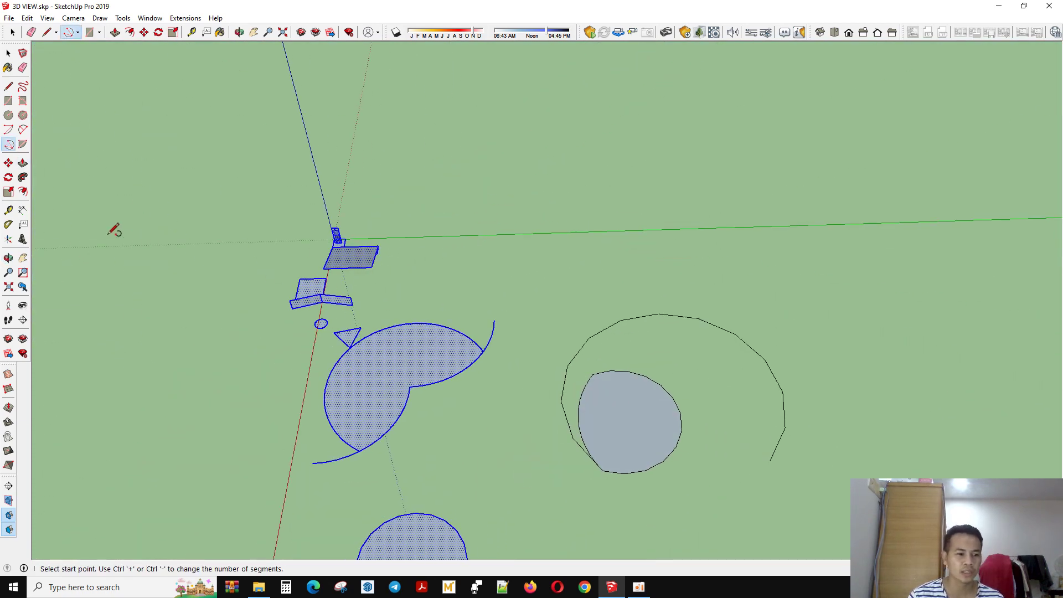
Step: Draw a pie face with a wedge missing using the Pie tool
left_click(23, 145)
scroll(360, 421, "down", 2)
left_click(546, 188)
left_click(627, 185)
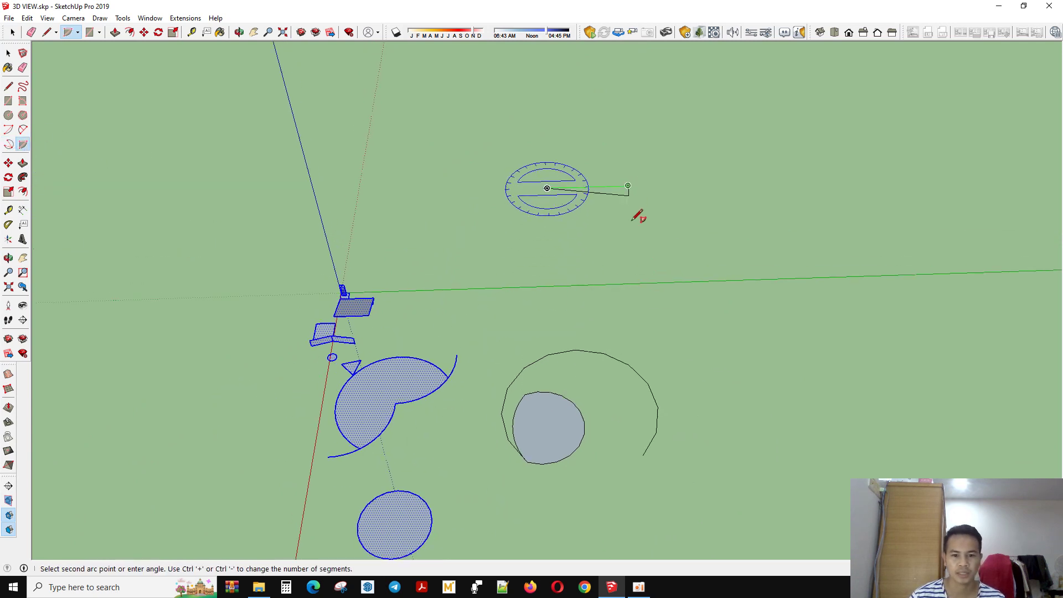
left_click(604, 124)
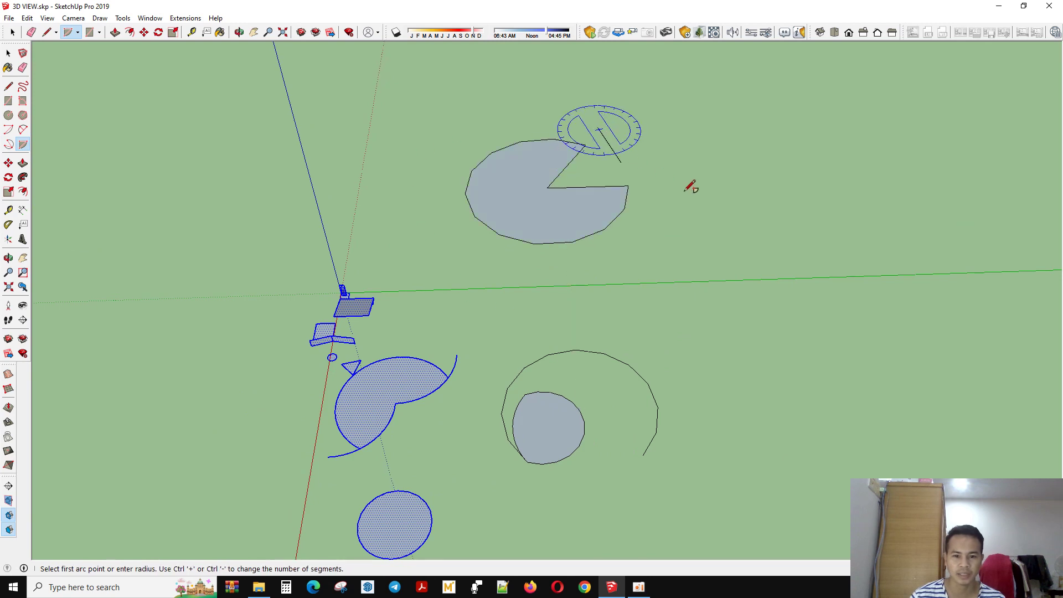
Step: Draw a large half-disc pie, then cancel an unfinished third pie
left_click(748, 214)
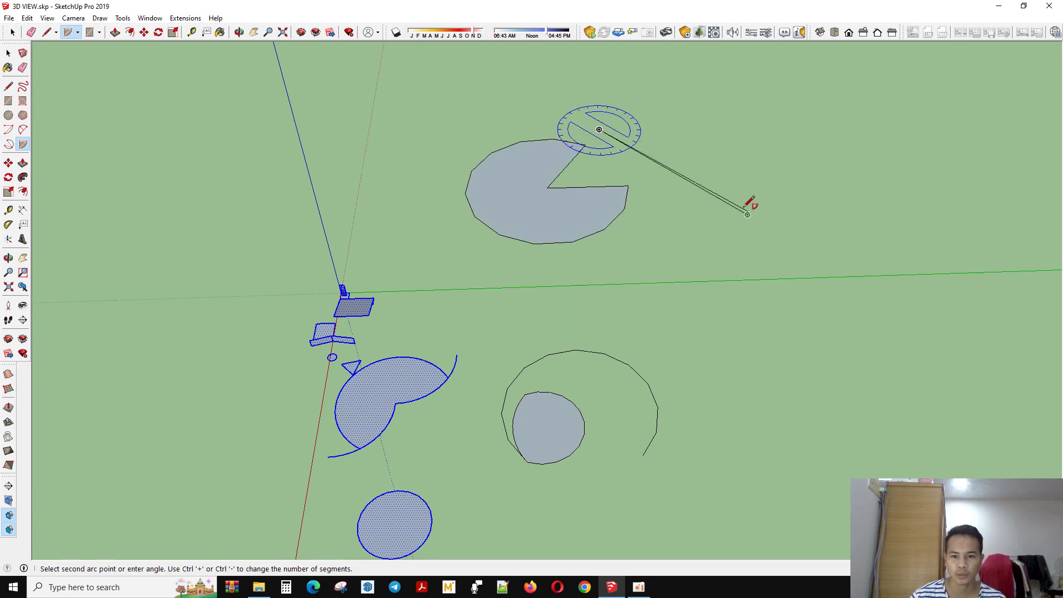
left_click(563, 97)
middle_click_drag(159, 308, 433, 333)
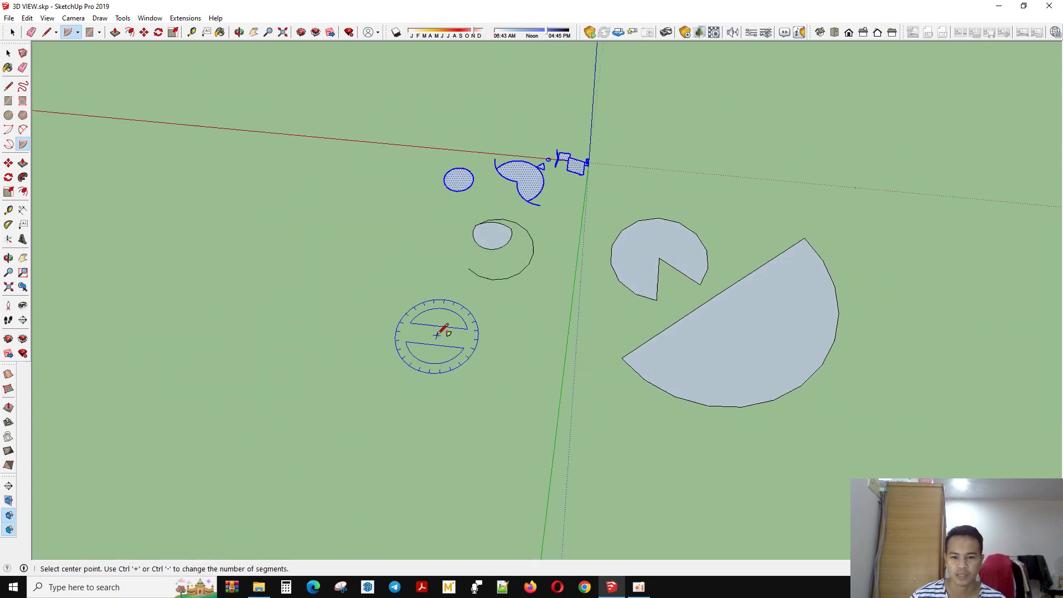
left_click(411, 314)
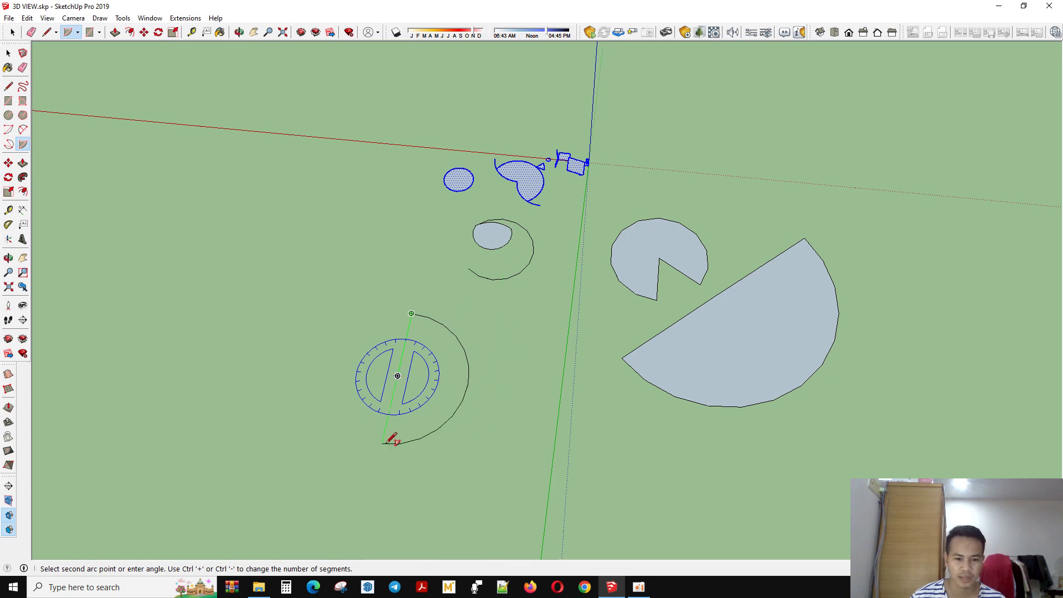
middle_click_drag(391, 434, 492, 407)
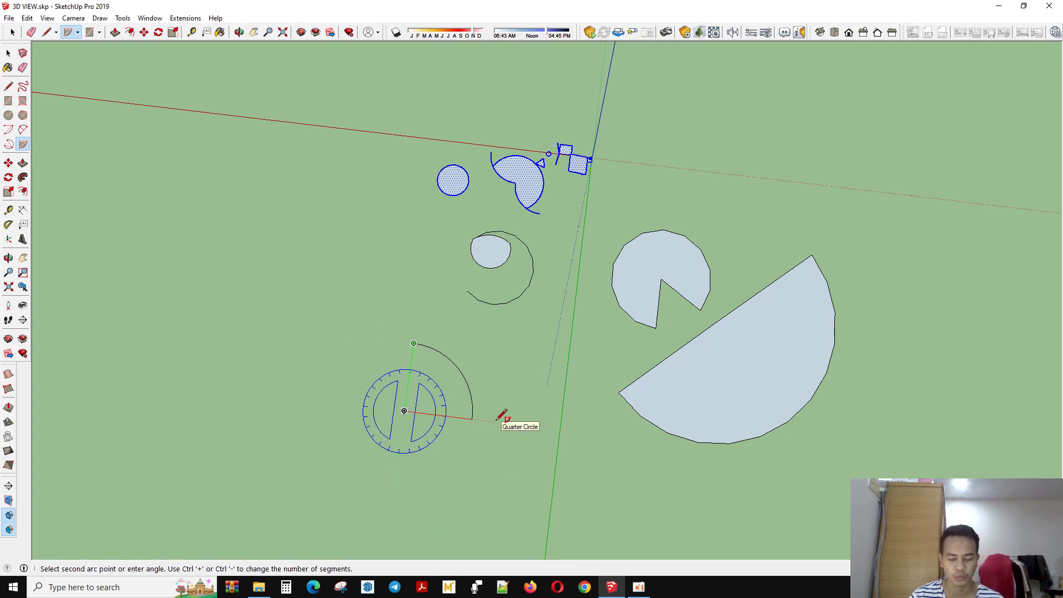
key("space")
middle_click_drag(258, 360, 299, 294)
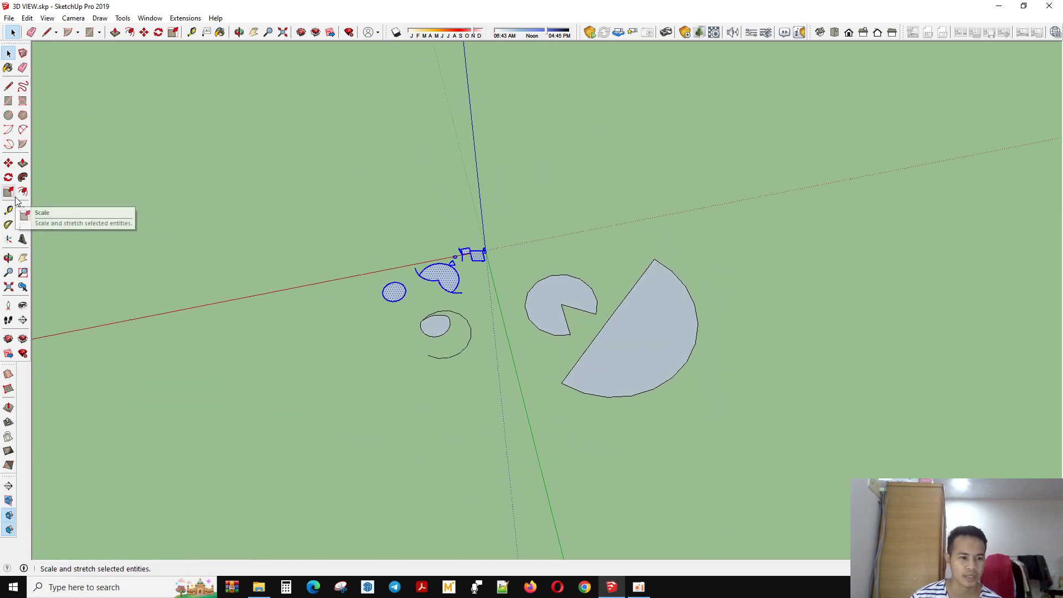
Step: Move the selected half-disc face farther out on the ground
left_click(7, 163)
scroll(511, 421, "up", 3)
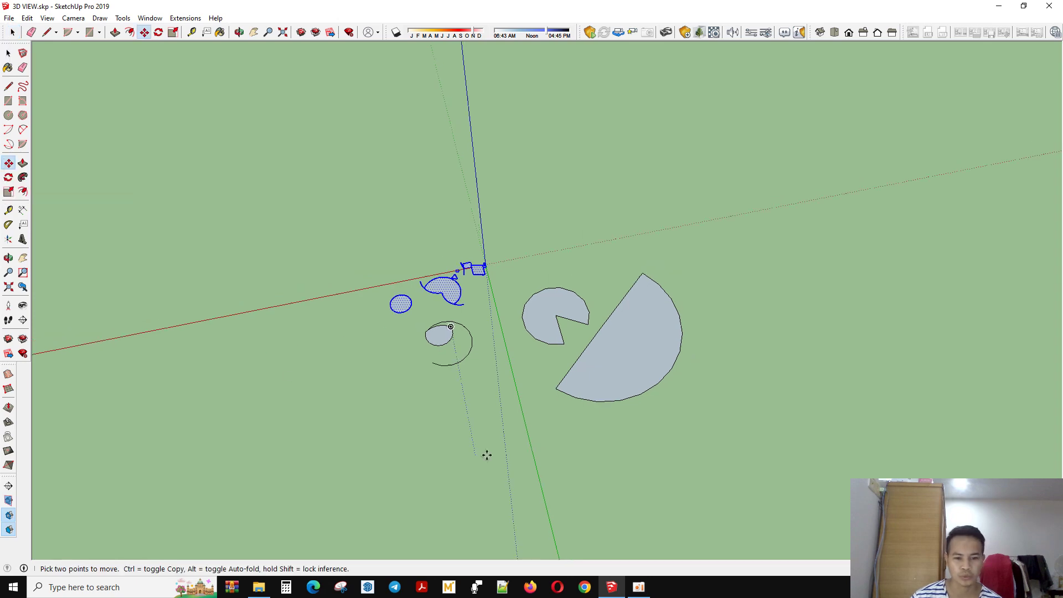
scroll(305, 396, "down", 3)
key("space")
middle_click_drag(350, 477, 491, 422)
left_click(629, 342)
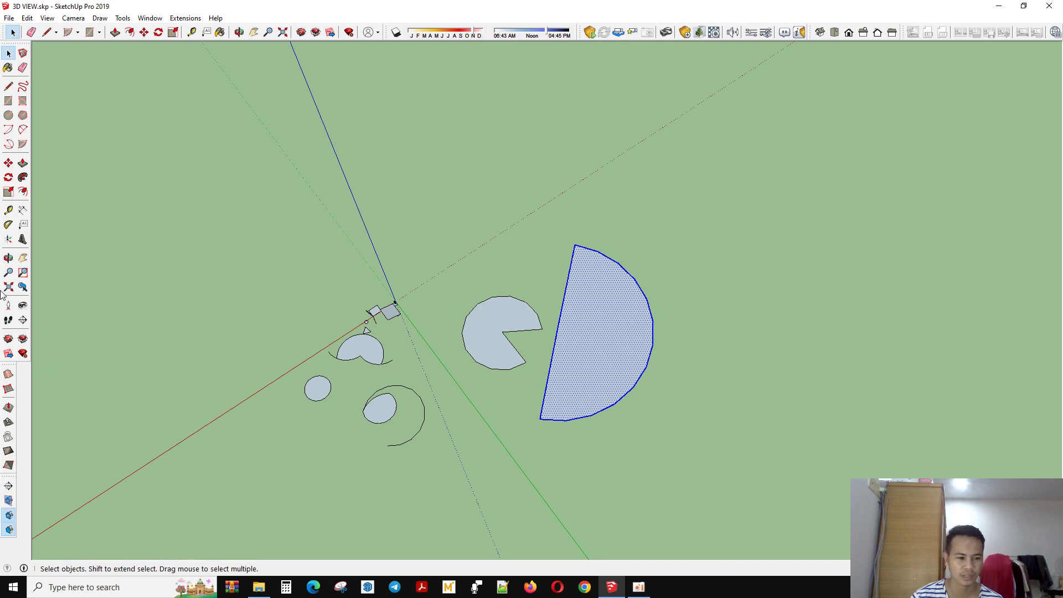
left_click(8, 163)
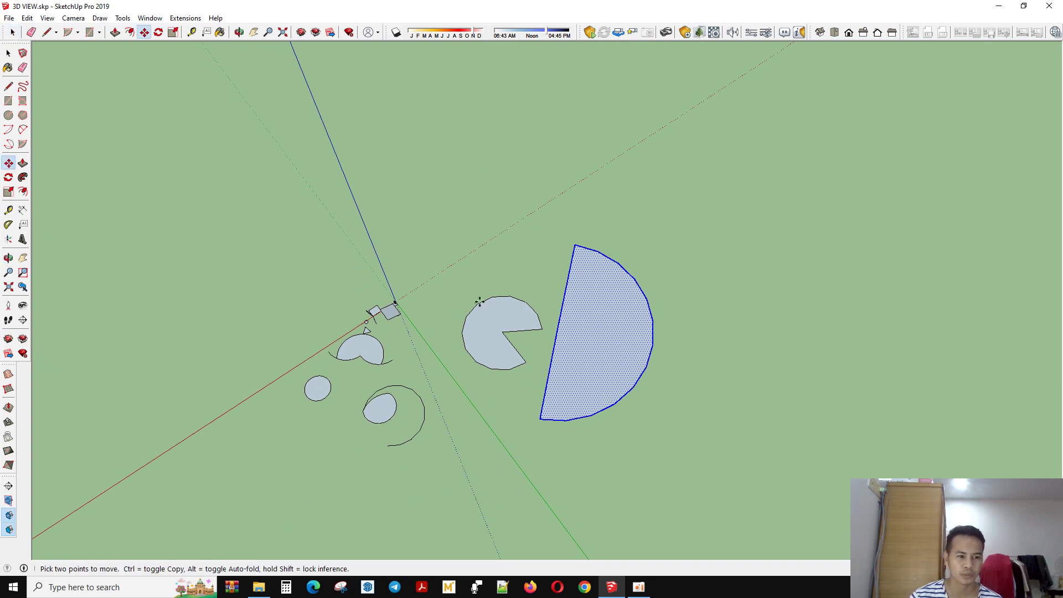
left_click(589, 351)
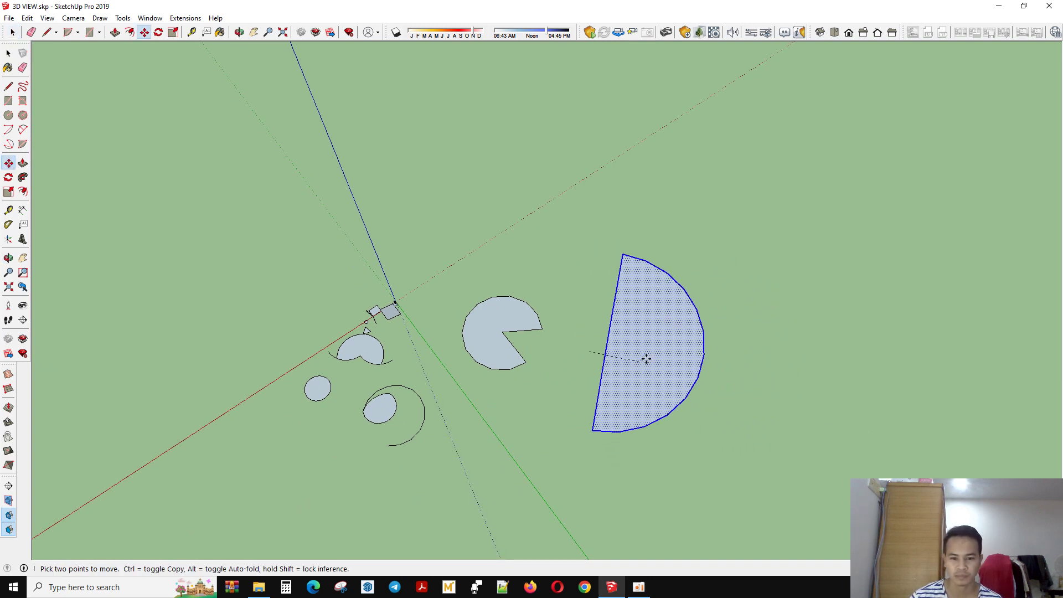
left_click(688, 372)
key("space")
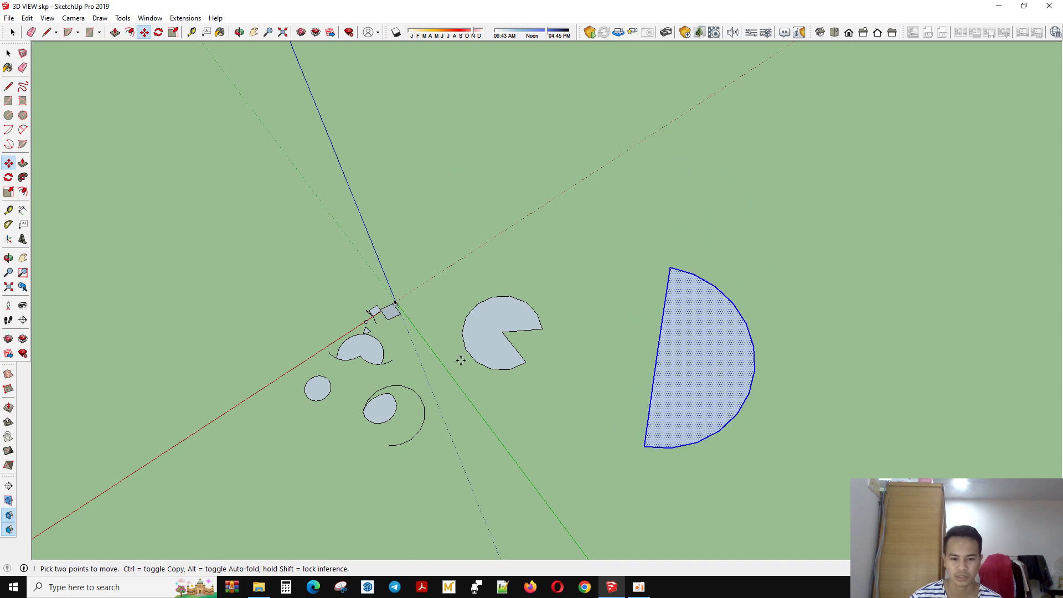
middle_click_drag(392, 245, 946, 359)
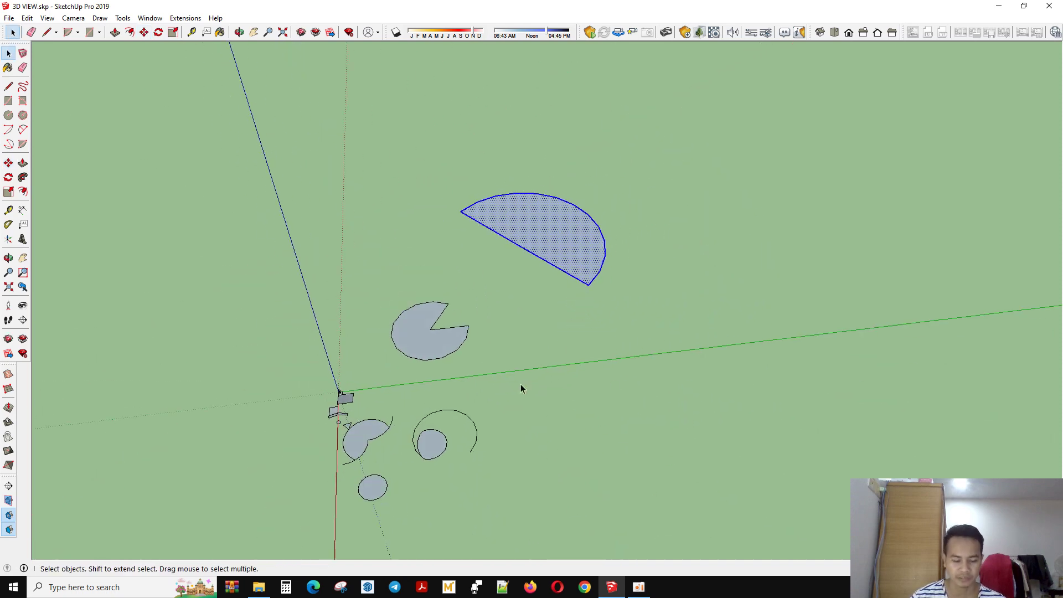
middle_click_drag(520, 388, 569, 431)
Step: Draw a long, narrow rectangle beside the green axis and select its right edge
key("r")
left_click(597, 309)
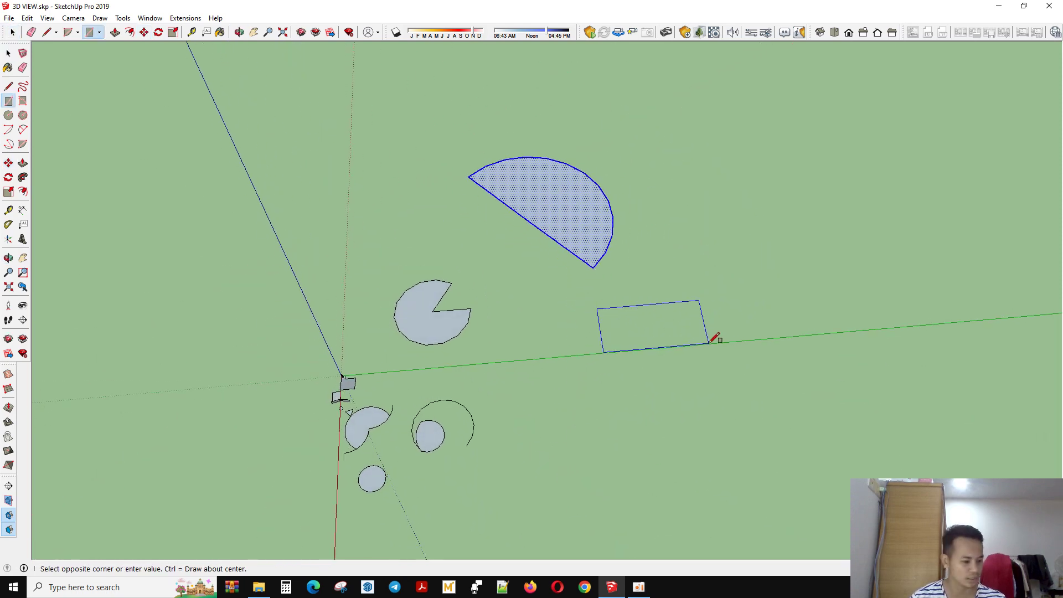
left_click(787, 322)
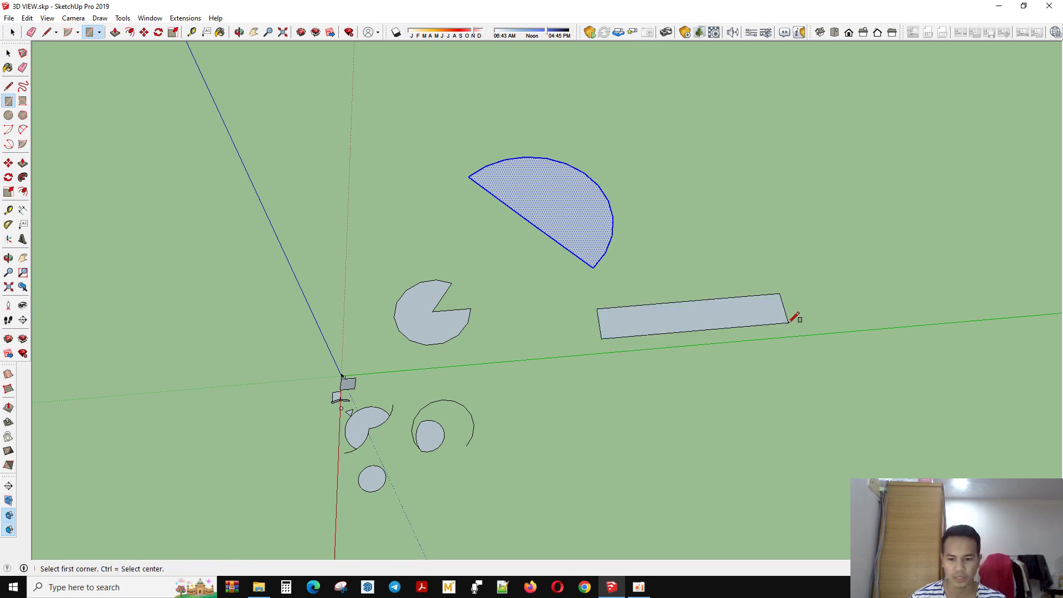
key("space")
middle_click_drag(569, 329, 665, 273)
left_click_drag(654, 271, 755, 395)
scroll(674, 321, "up", 2)
scroll(674, 322, "up", 3)
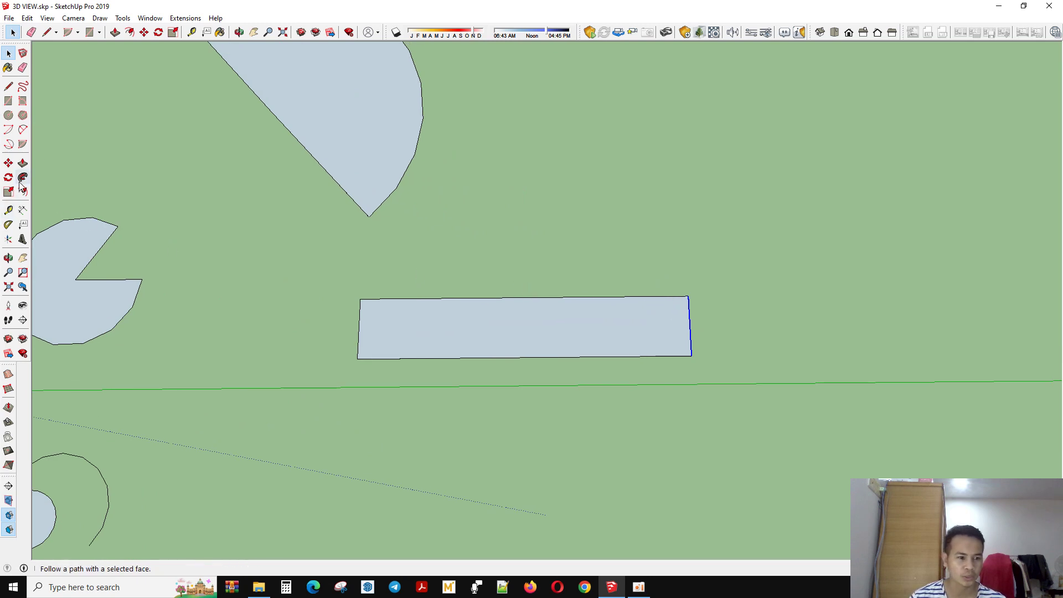
left_click(9, 163)
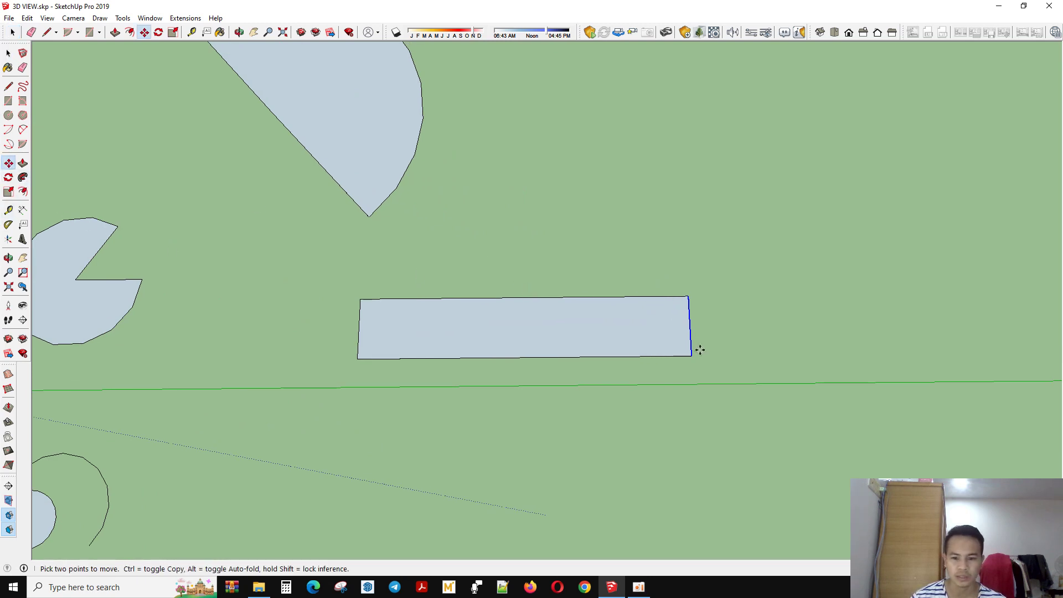
left_click(661, 338)
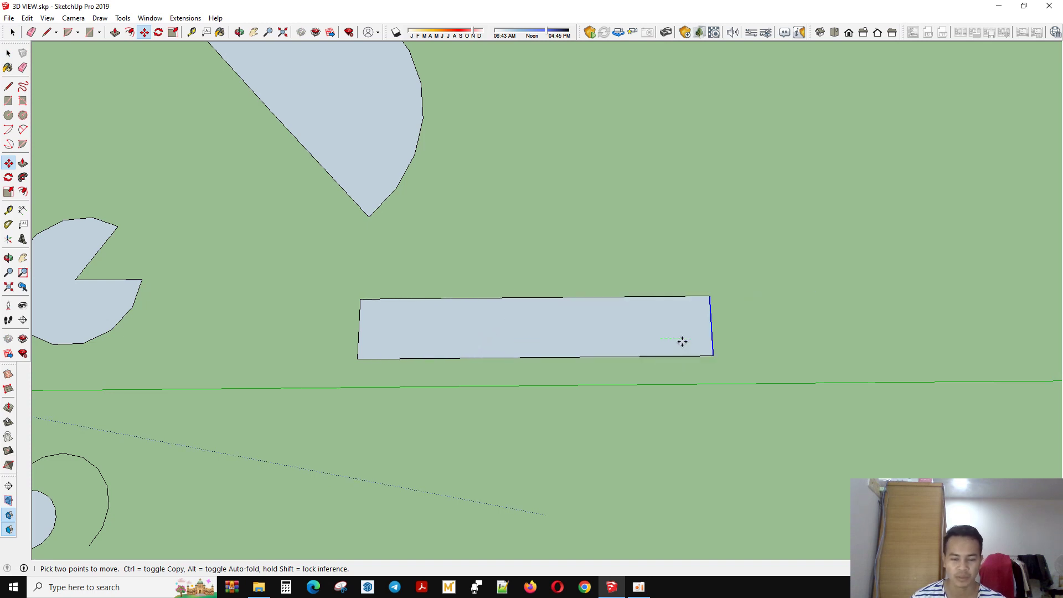
scroll(609, 332, "down", 3)
key("space")
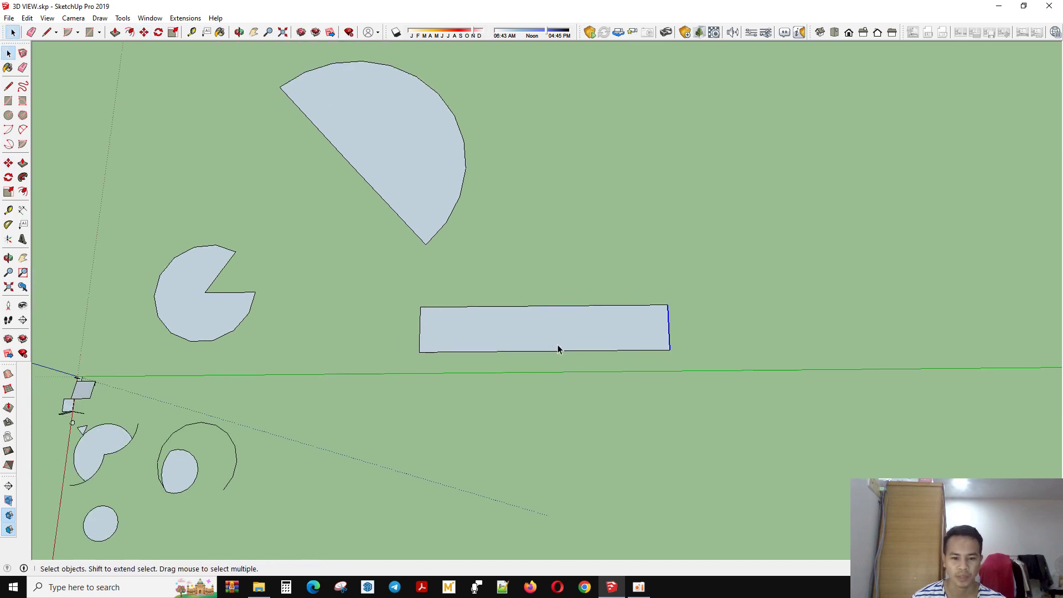
scroll(609, 355, "down", 3)
middle_click_drag(674, 401, 167, 195)
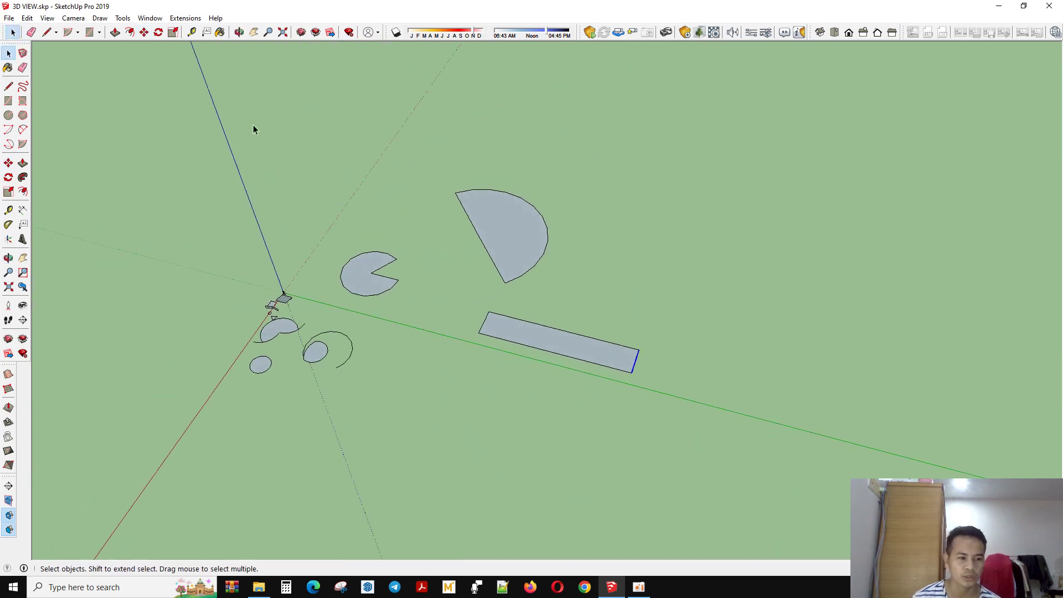
scroll(612, 393, "down", 2)
mouse_move(612, 393)
middle_mouse_down()
mouse_move(700, 463)
mouse_move(655, 489)
mouse_move(606, 394)
middle_mouse_up()
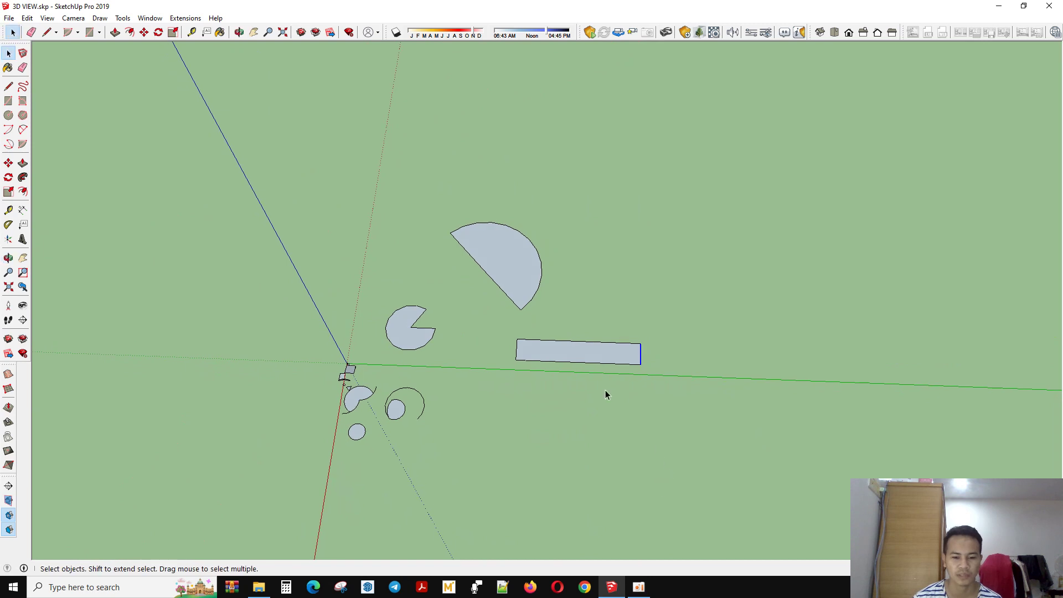
left_click_drag(496, 334, 728, 415)
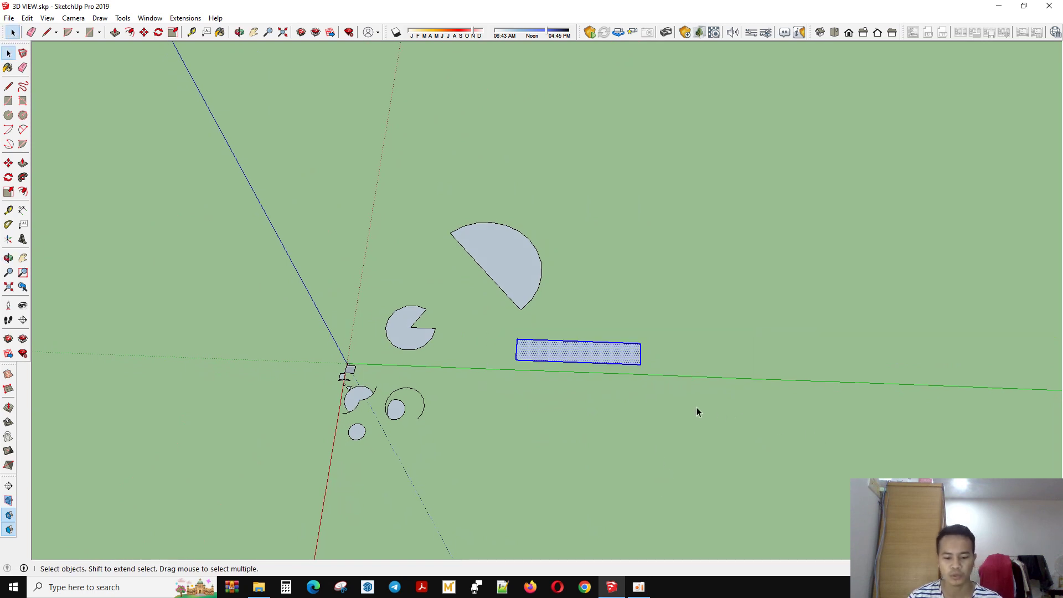
key("m")
left_click(551, 438)
left_click(562, 436)
key("space")
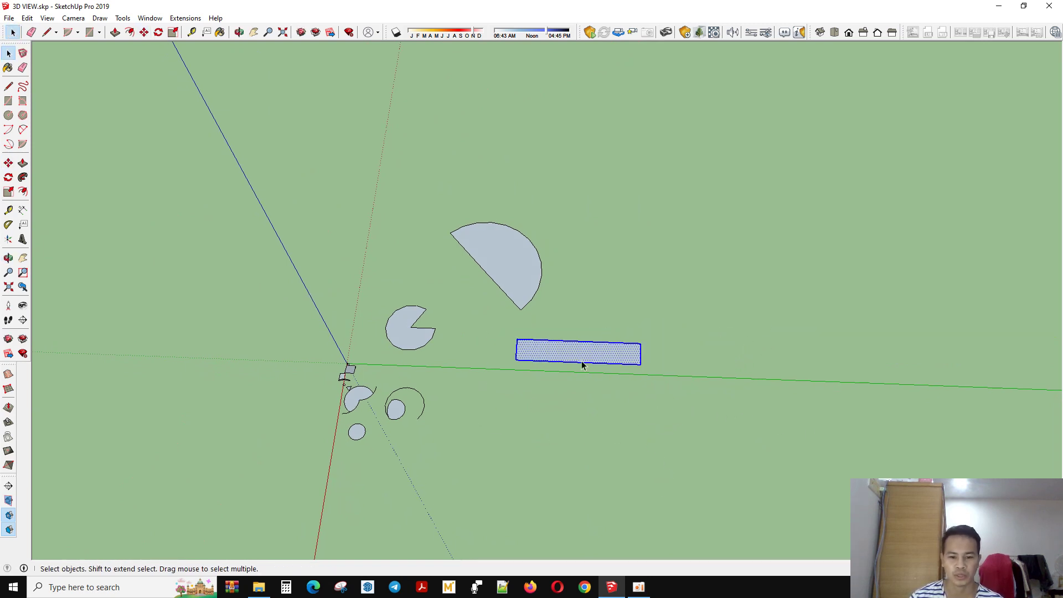
left_click_drag(597, 312, 732, 436)
key("s")
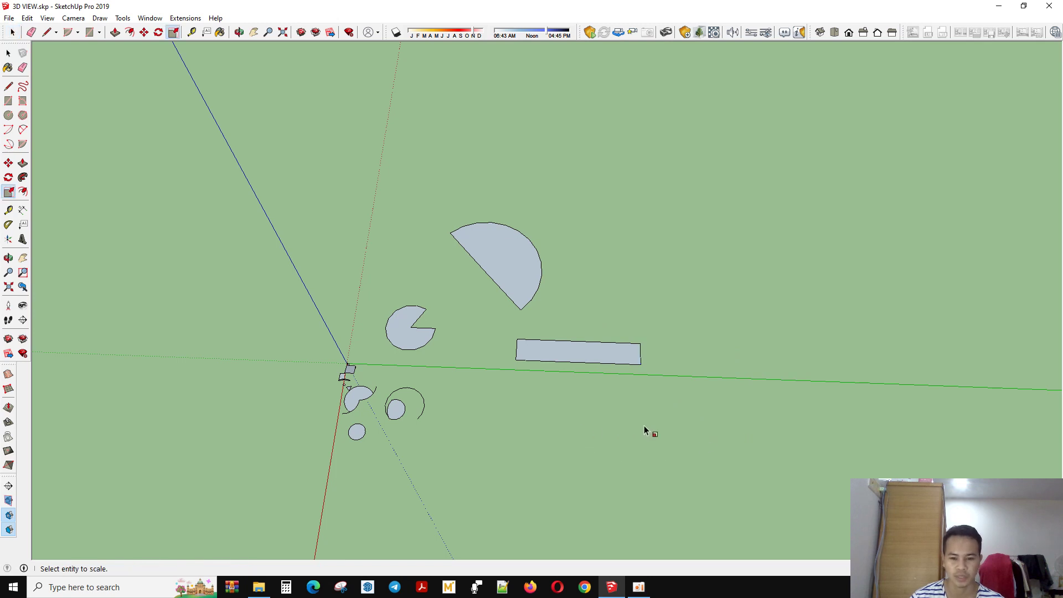
key("space")
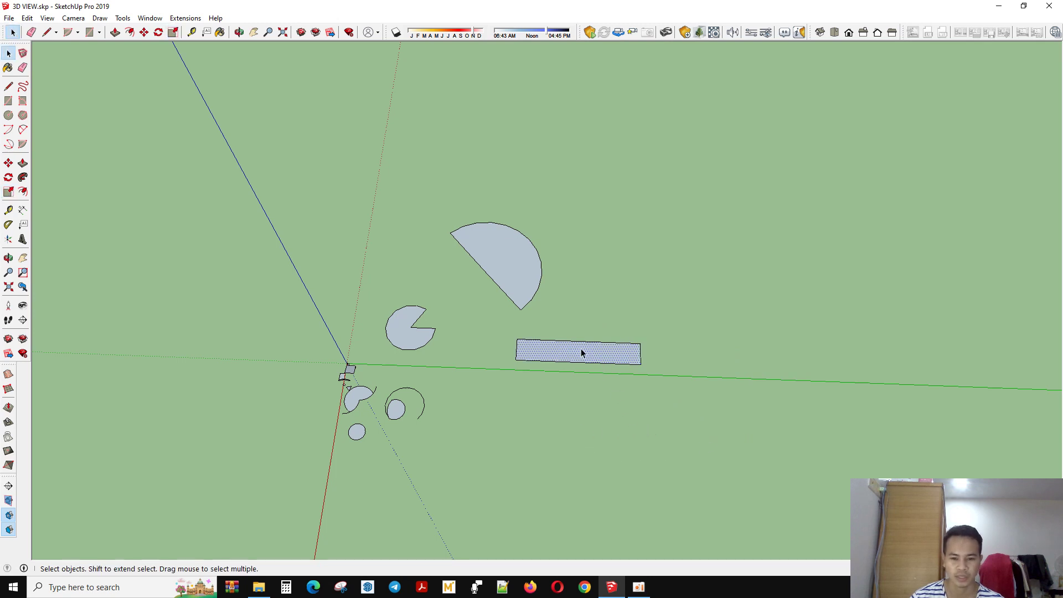
left_click(8, 163)
left_click(535, 395)
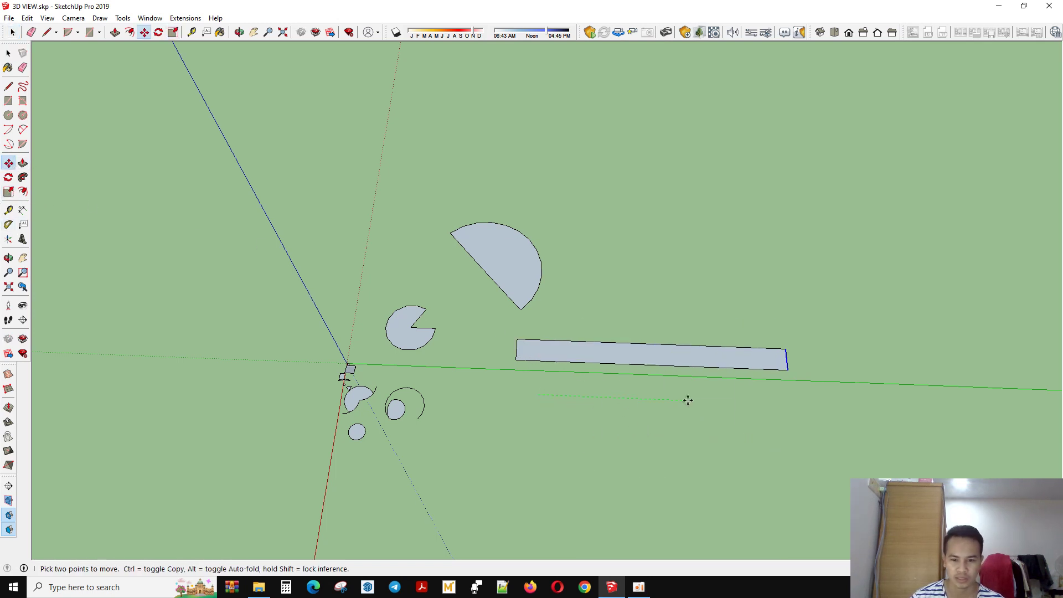
key("space")
scroll(519, 397, "down", 2)
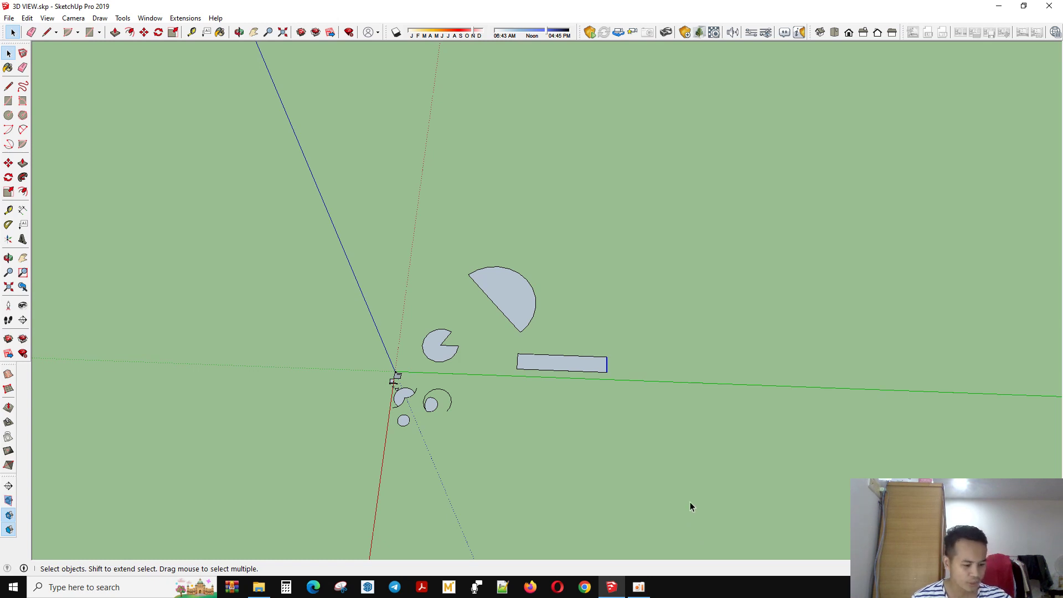
left_click(640, 587)
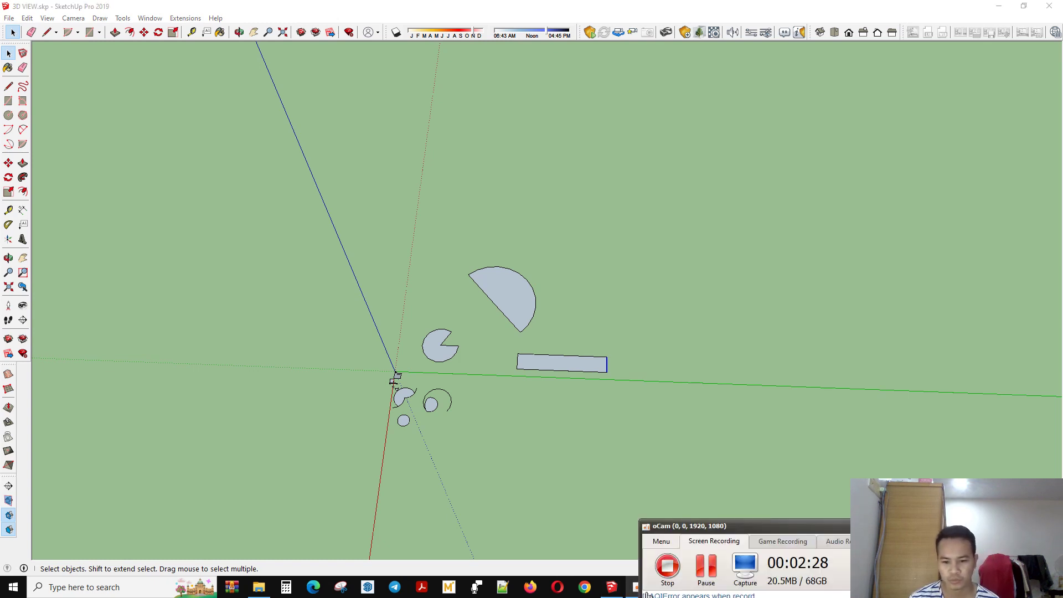
left_click(648, 595)
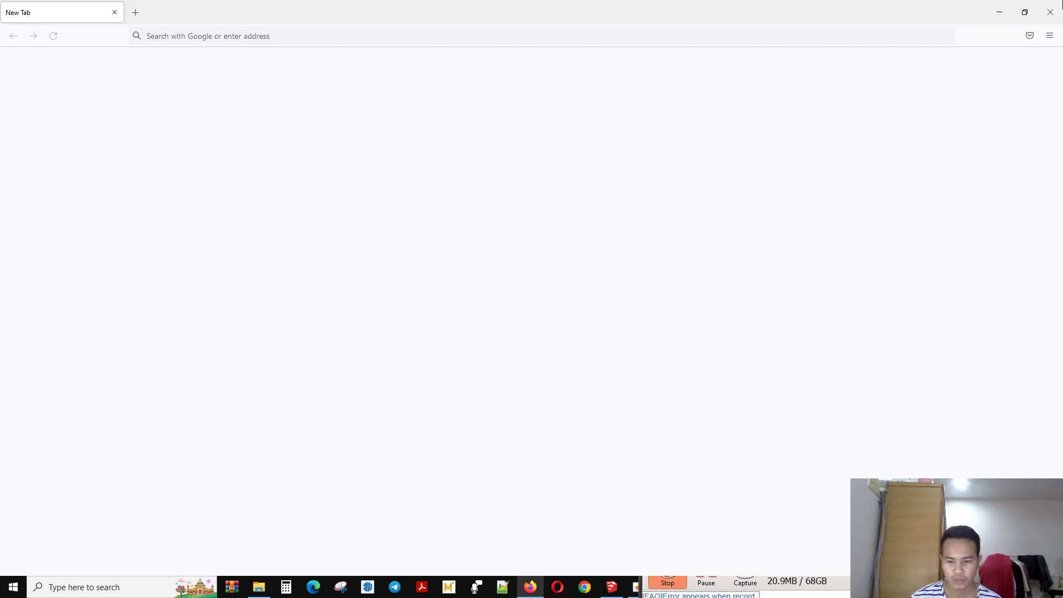
left_click(1048, 6)
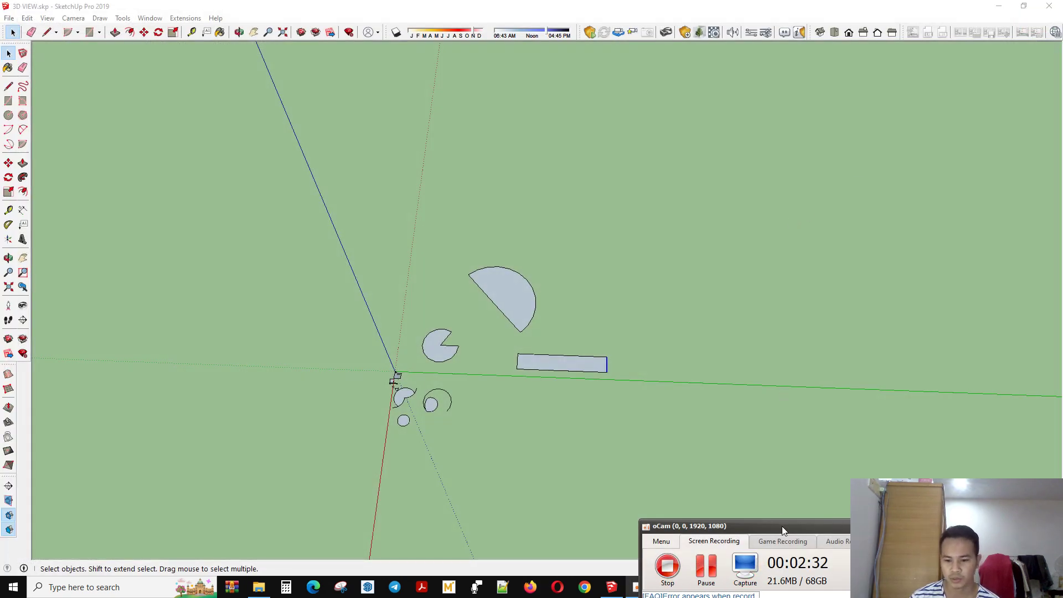
mouse_move(780, 526)
left_mouse_down()
mouse_move(812, 565)
mouse_move(804, 537)
mouse_move(777, 523)
mouse_move(779, 546)
mouse_move(780, 529)
left_mouse_up()
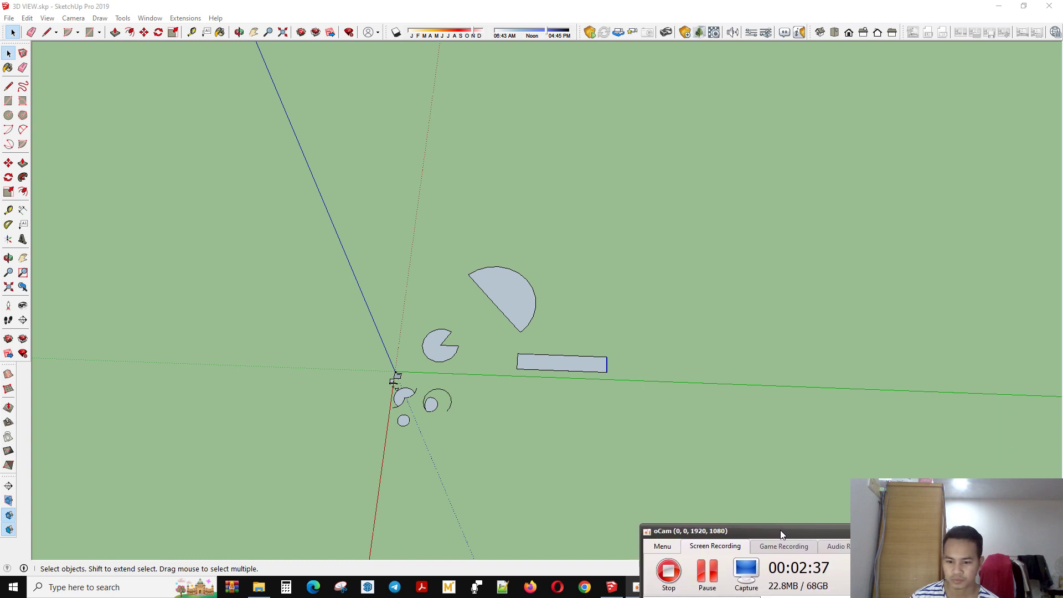
left_click(500, 420)
scroll(587, 444, "down", 1)
middle_click_drag(492, 429, 617, 364)
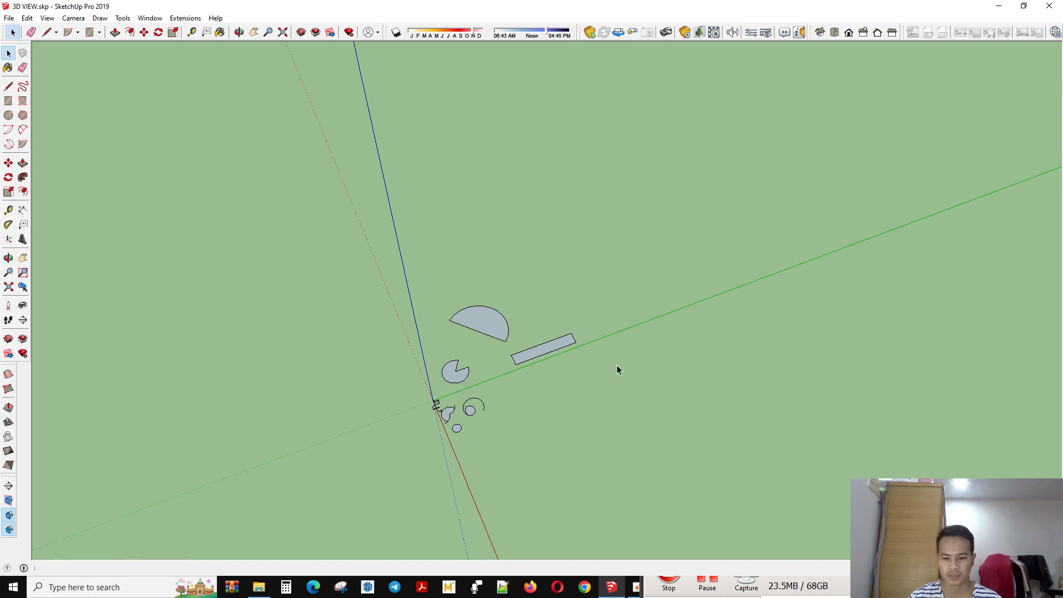
Step: Push/Pull the half-disc face upward into a tall half-cylinder solid
left_click(23, 164)
scroll(534, 420, "up", 5)
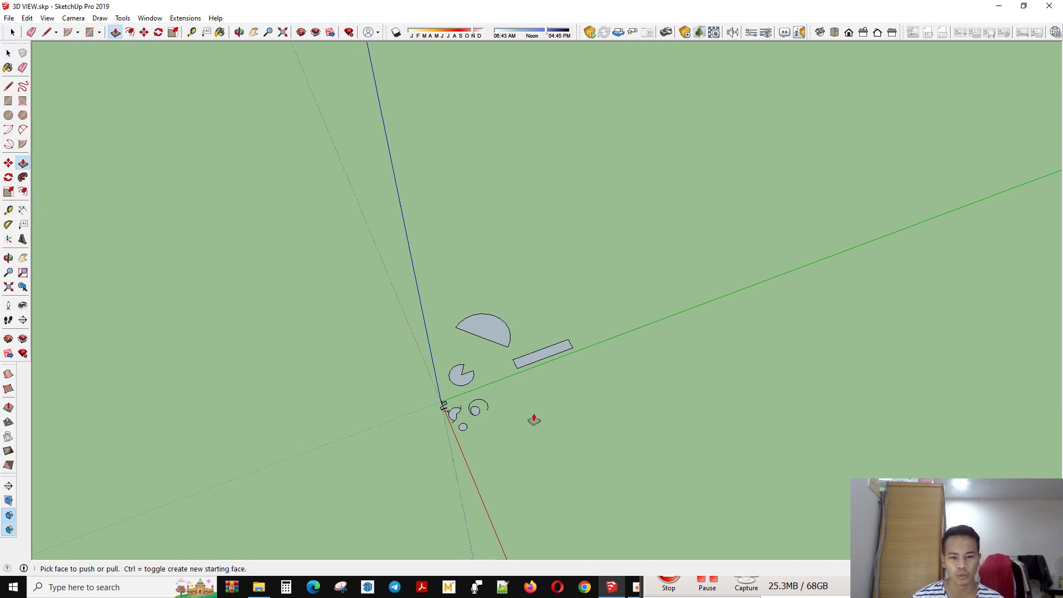
scroll(631, 425, "down", 5)
middle_click_drag(630, 425, 508, 375)
scroll(507, 375, "up", 5)
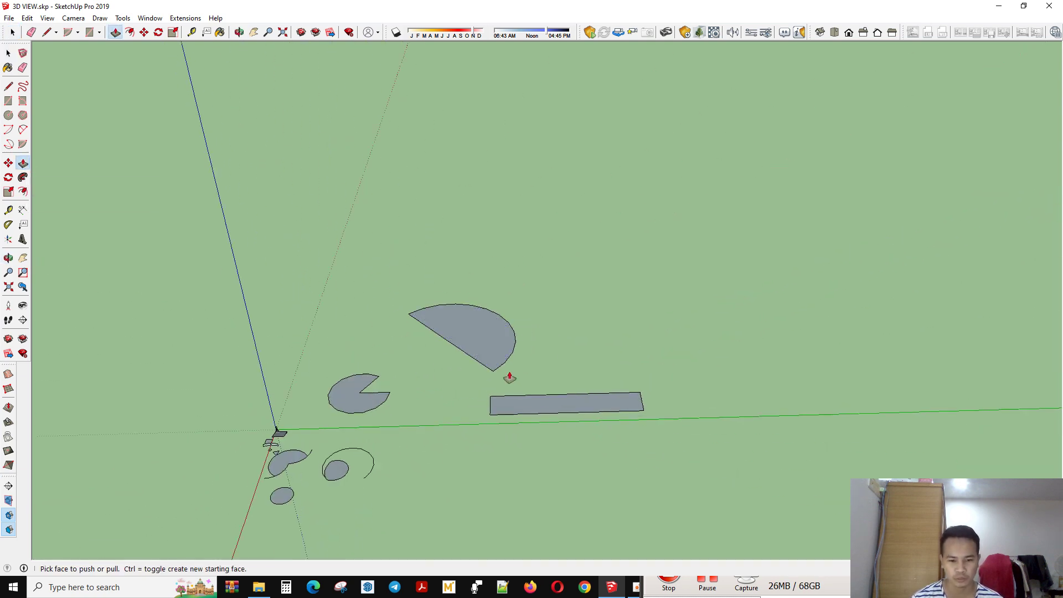
left_click(502, 355)
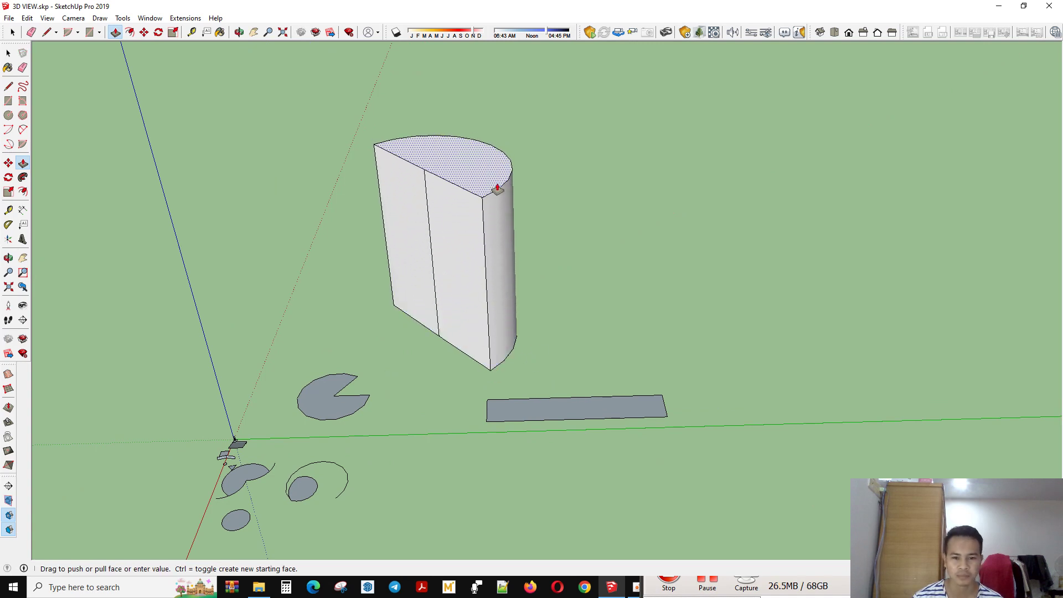
left_click(476, 204)
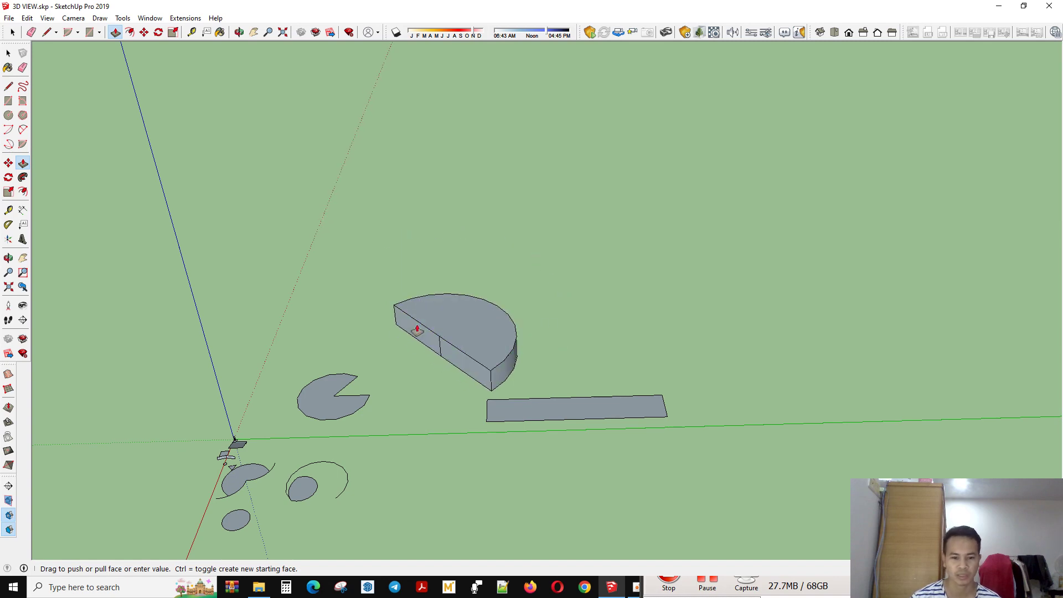
middle_click_drag(570, 270, 351, 297)
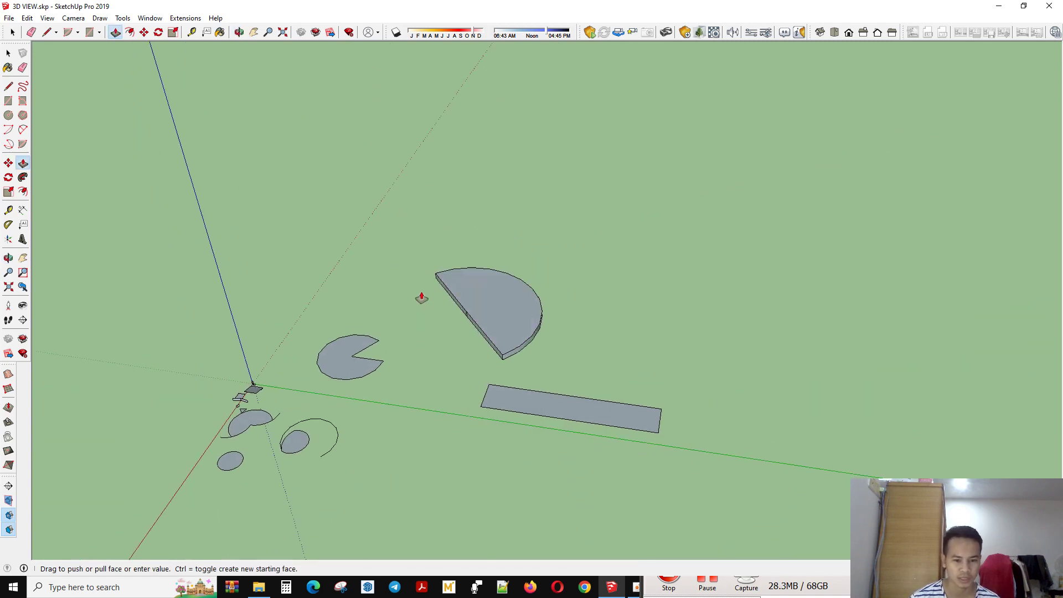
left_click(493, 332)
key("space")
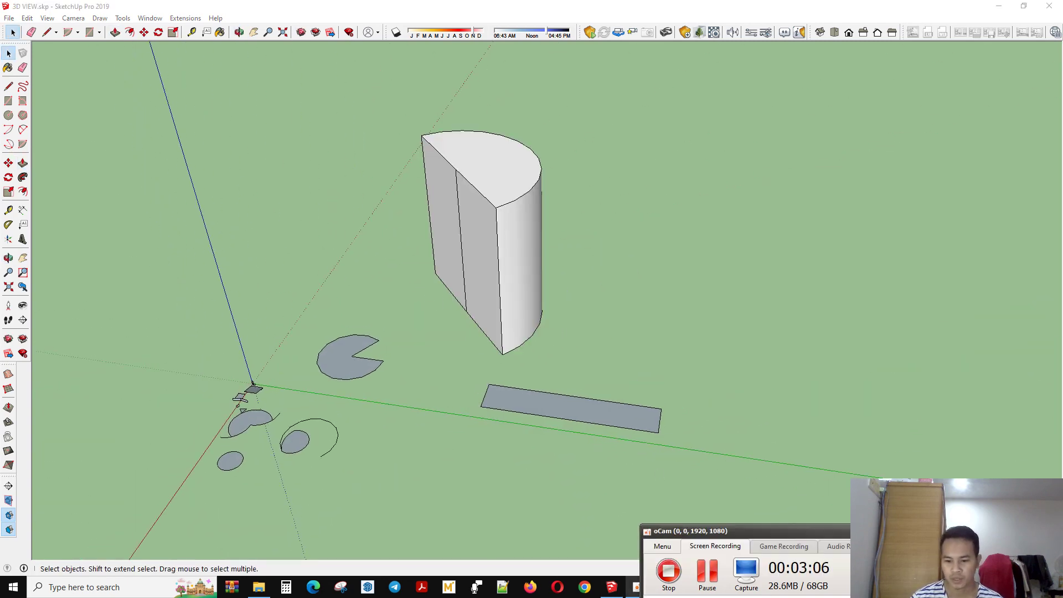
scroll(553, 397, "down", 2)
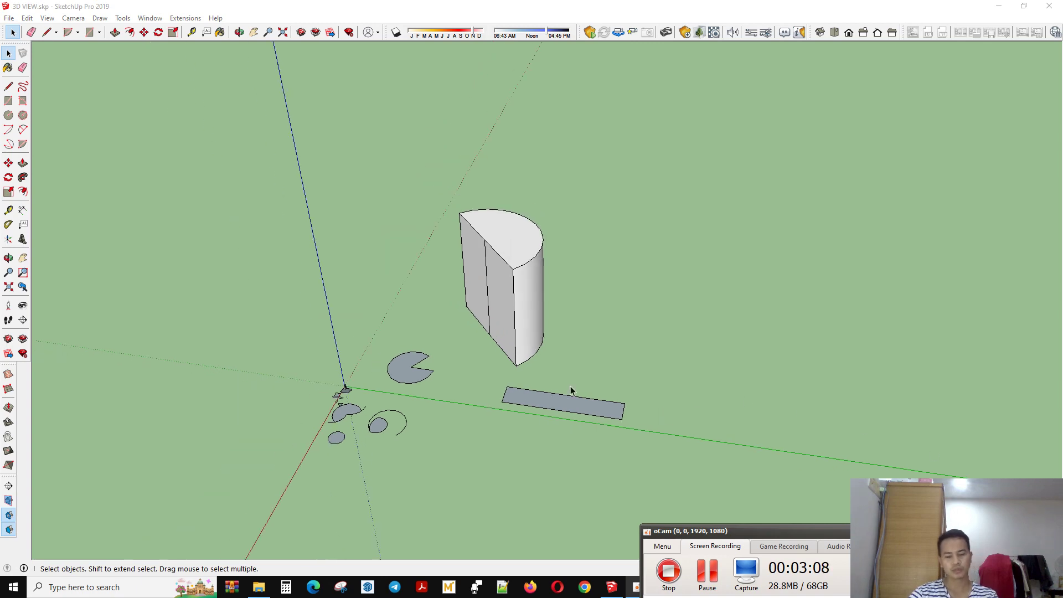